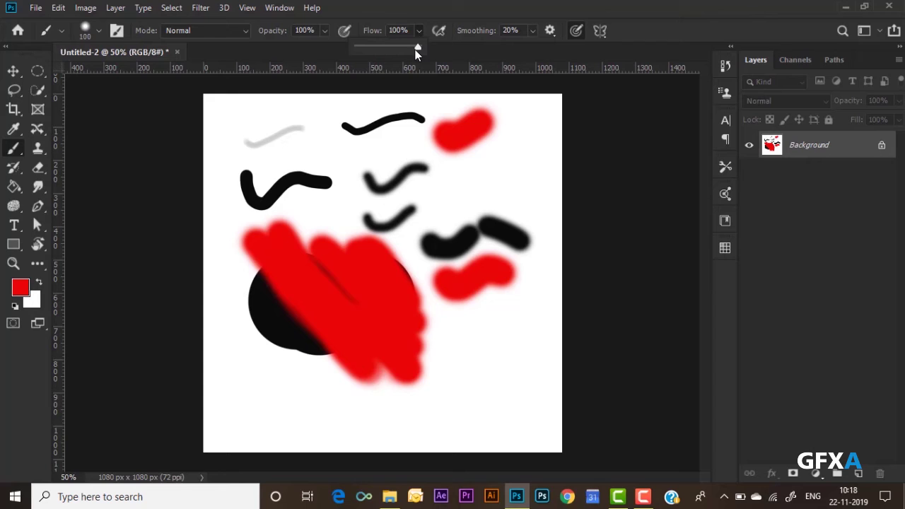
Lower brush flow to 5% and paint faint pink strokes near the canvas top
drag(369, 62, 364, 62)
drag(448, 178, 518, 168)
click(418, 30)
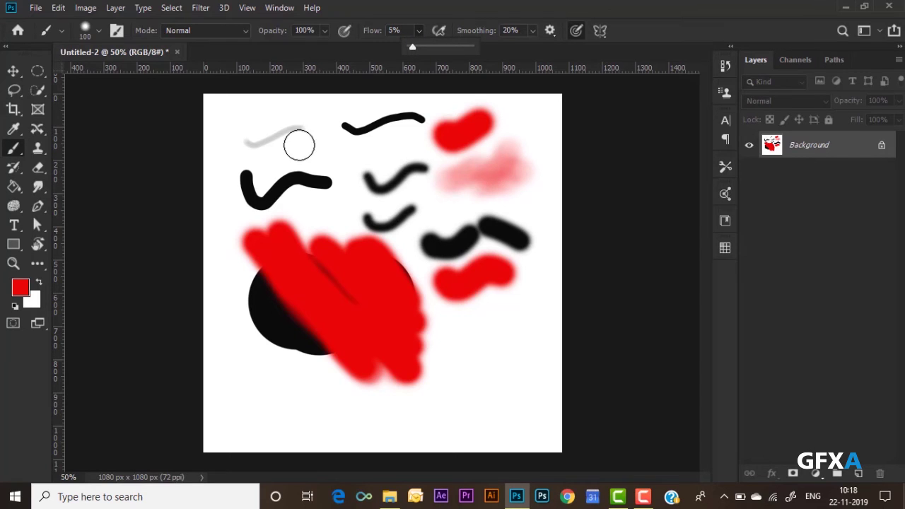
mouse_move(287, 148)
mouse_down()
mouse_move(321, 145)
mouse_move(339, 162)
mouse_up()
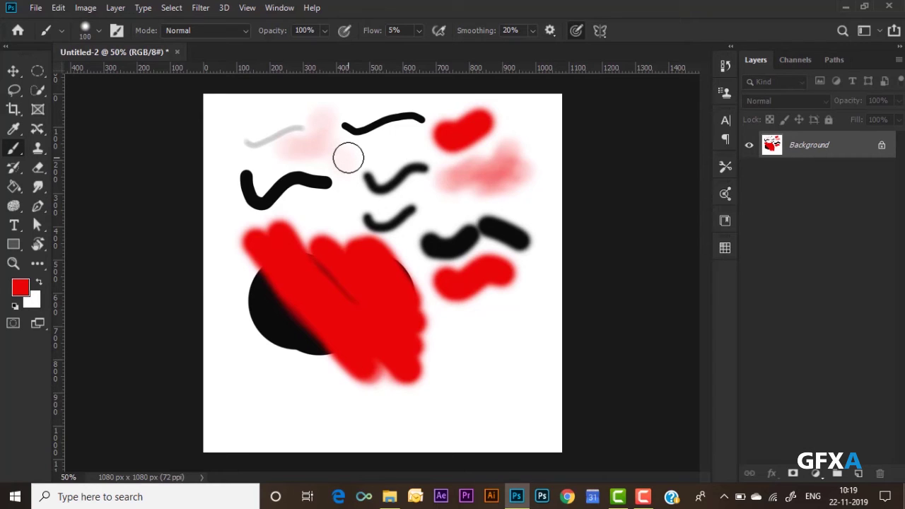
Switch to the Oak Tree brush at 250 px and stamp a faint pink tree at lower right
click(97, 31)
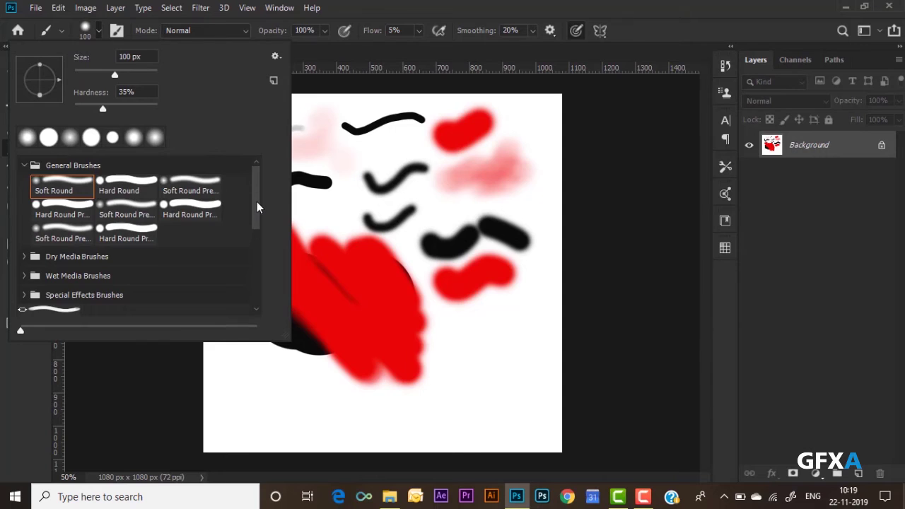
drag(256, 197, 263, 281)
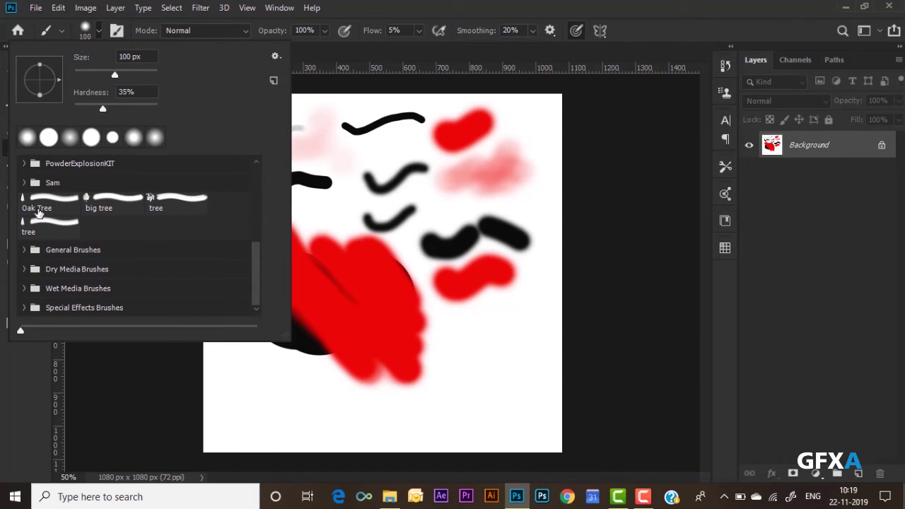
click(37, 203)
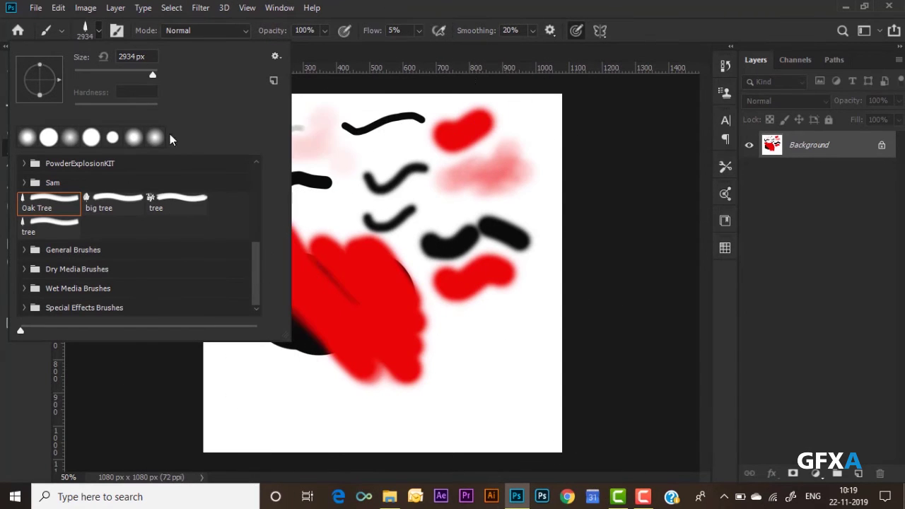
click(90, 30)
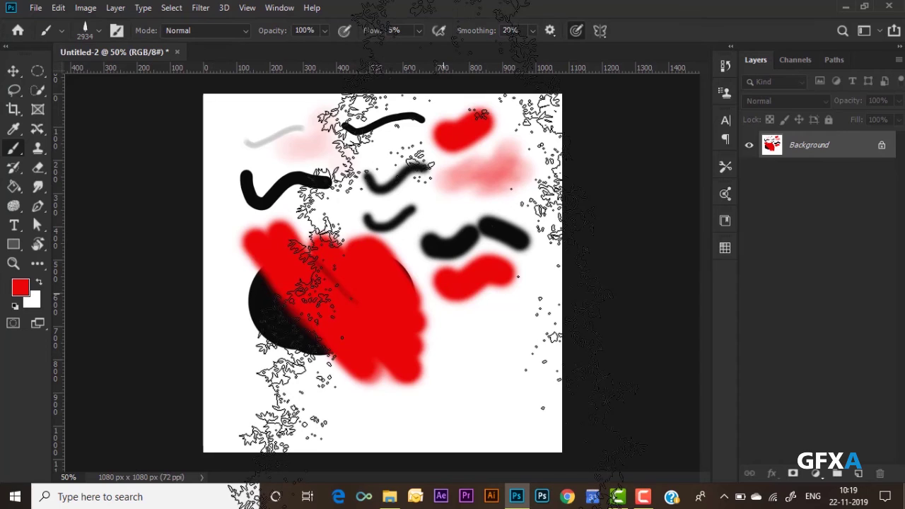
key(bracketleft)
key(bracketleft)
key(bracketleft)
key(bracketleft)
key(bracketleft)
key(bracketleft)
key(bracketleft)
key(bracketleft)
key(bracketleft)
key(bracketleft)
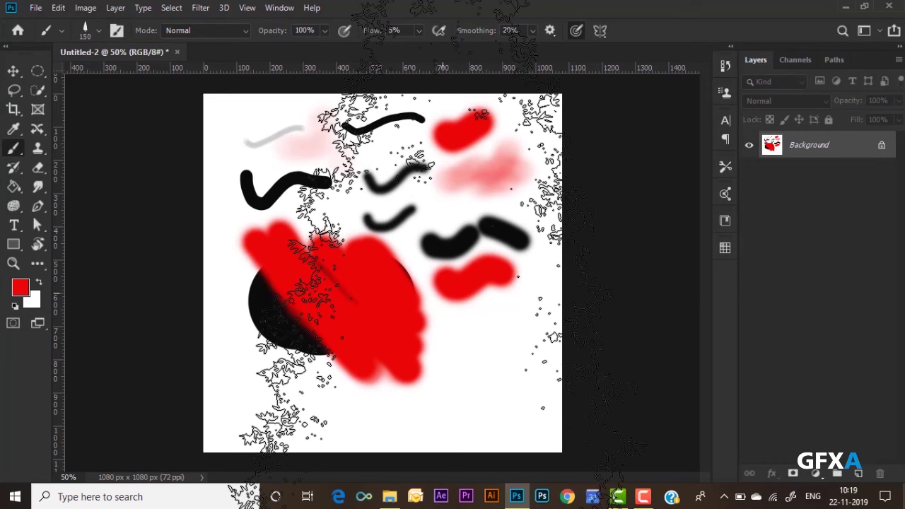
key(bracketright)
key(bracketright)
key(bracketright)
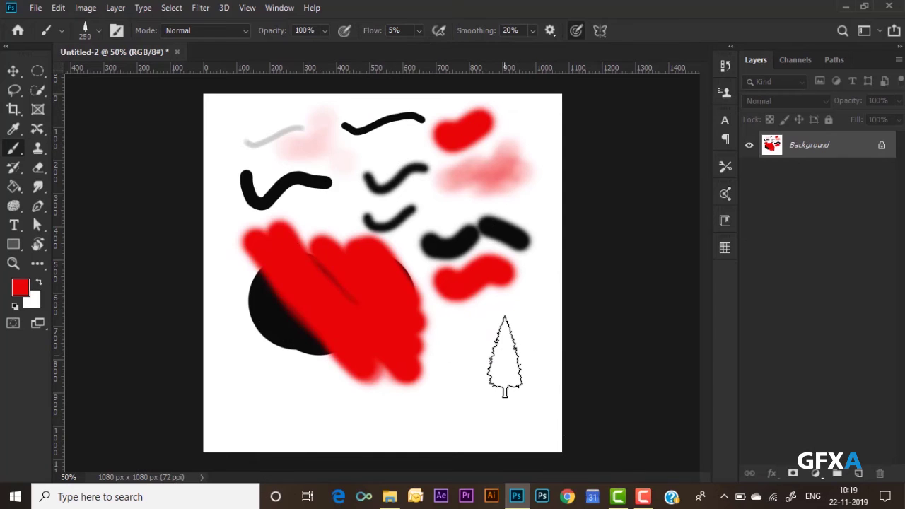
click(499, 362)
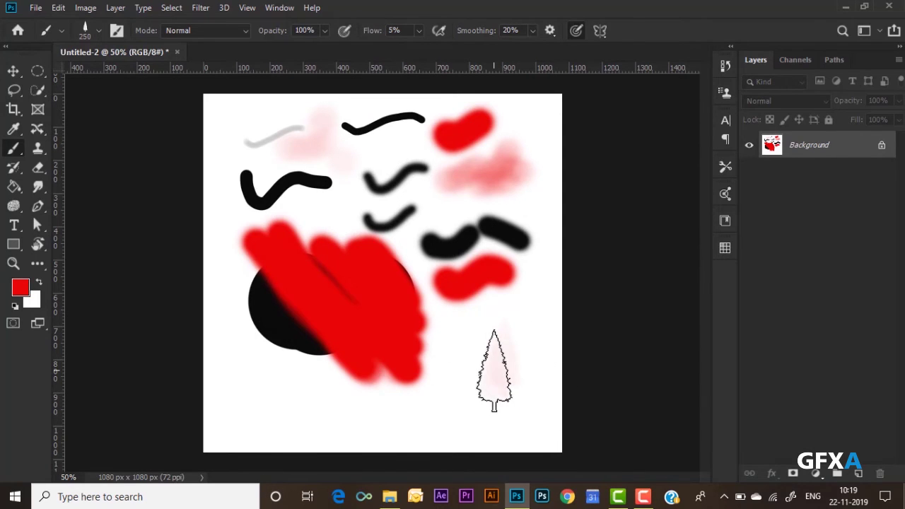
Raise flow to 100% and stamp a solid red tree at lower right
click(417, 32)
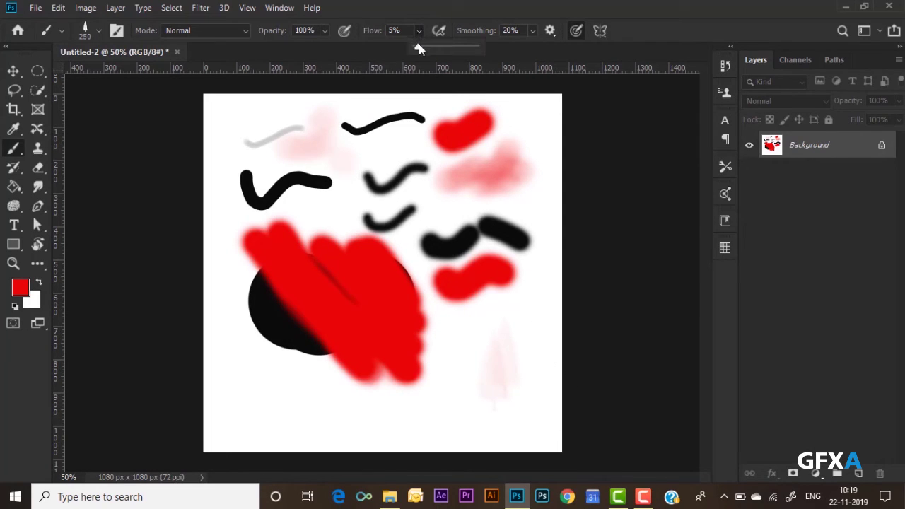
drag(419, 44, 492, 62)
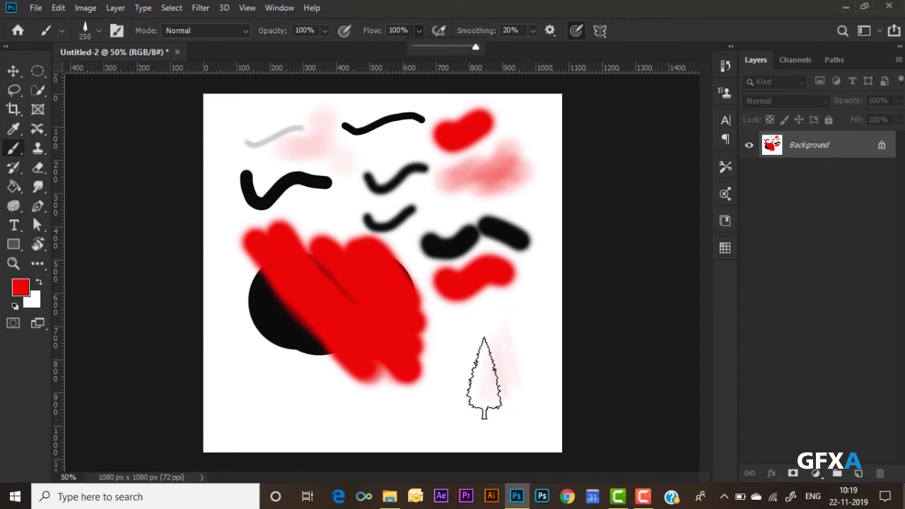
click(484, 378)
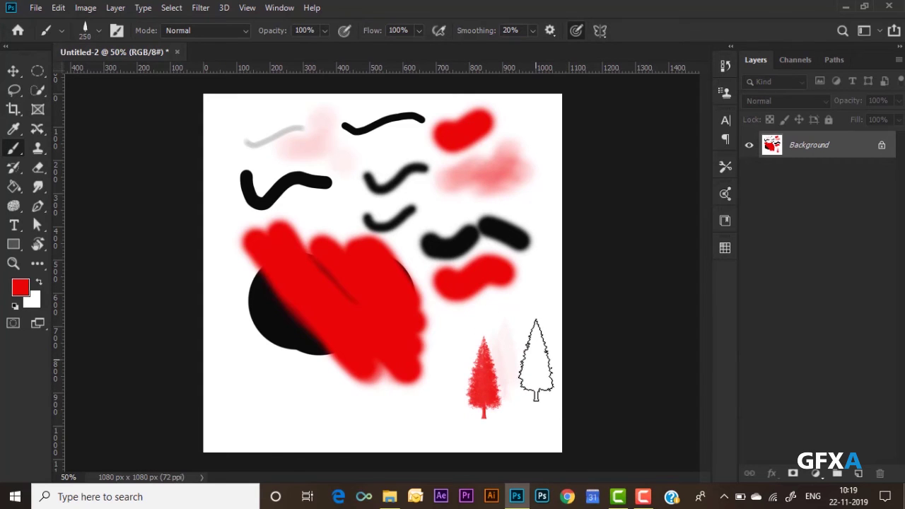
Set the foreground colour to dark green and stamp a tree on the right
click(19, 289)
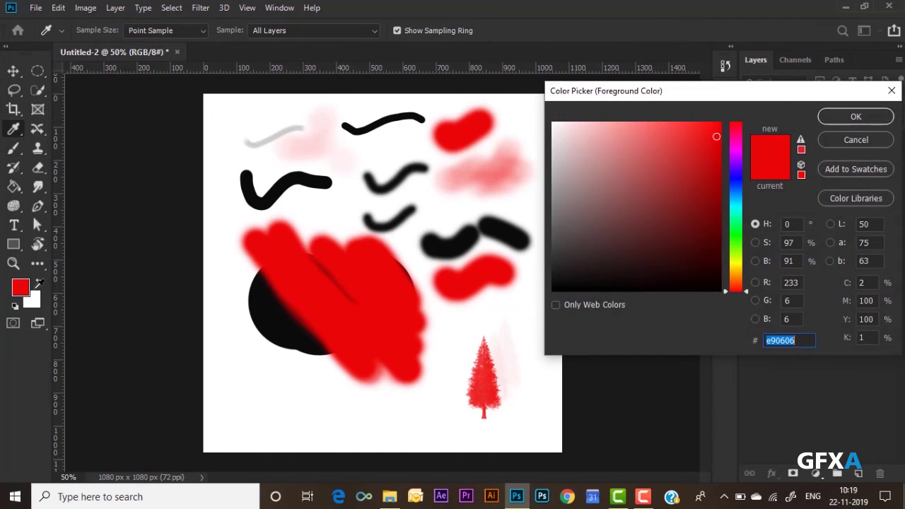
click(738, 241)
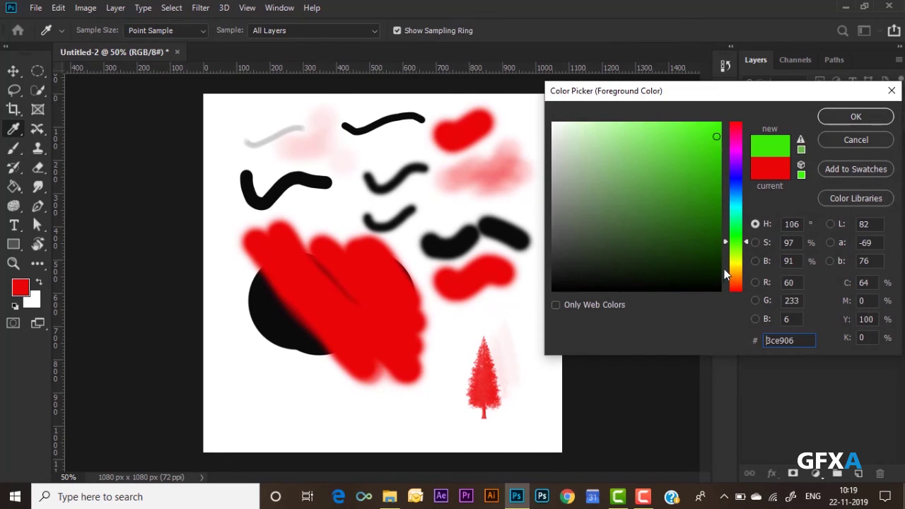
click(699, 240)
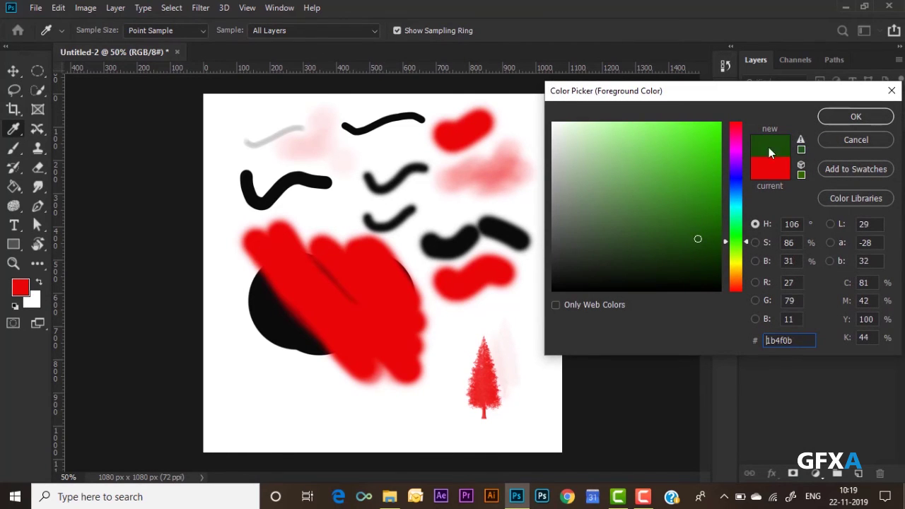
click(841, 116)
click(533, 331)
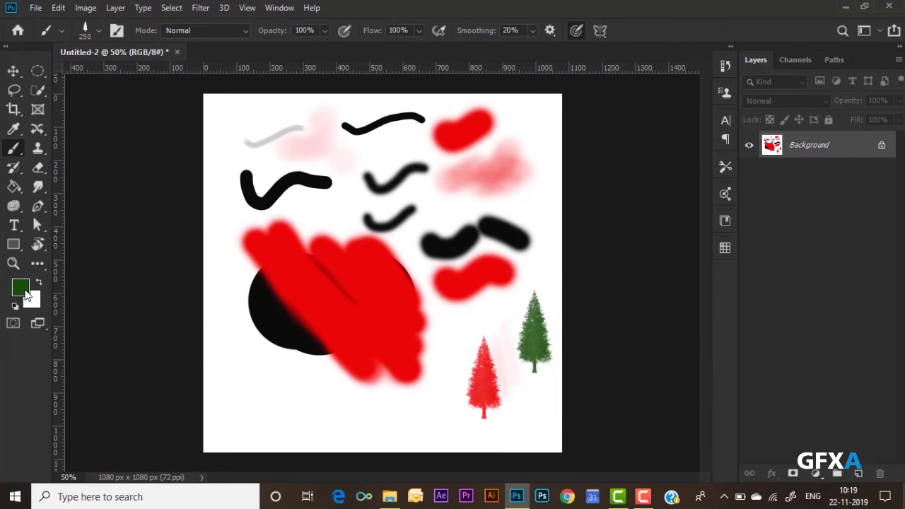
Set the foreground colour to near-black 040404 and stamp a tree at lower left
click(25, 291)
click(558, 286)
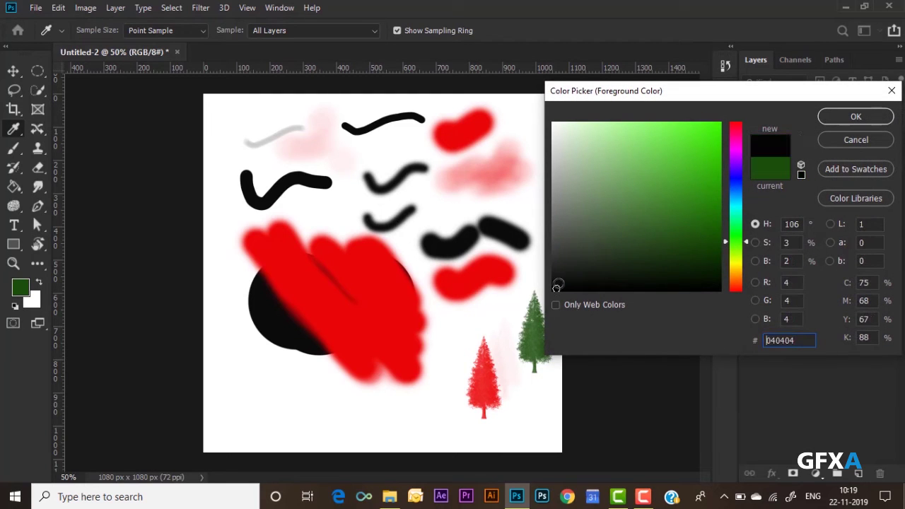
click(855, 117)
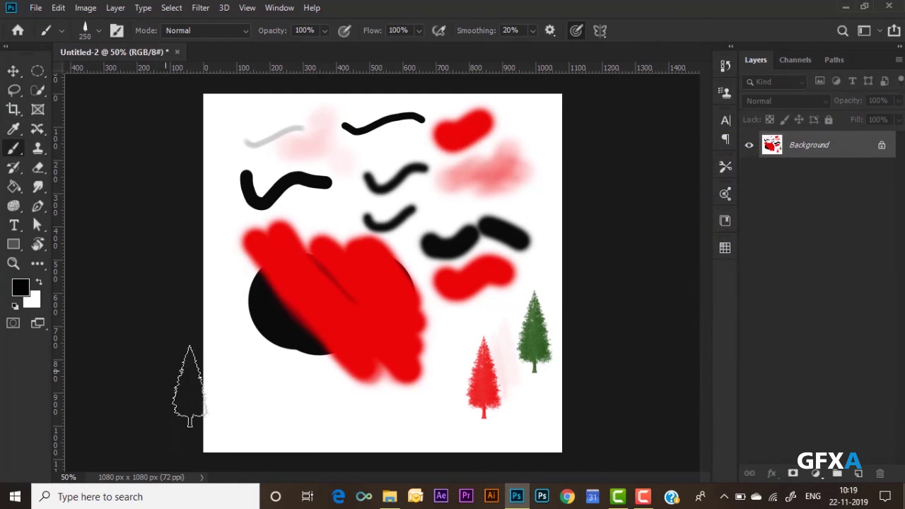
click(229, 389)
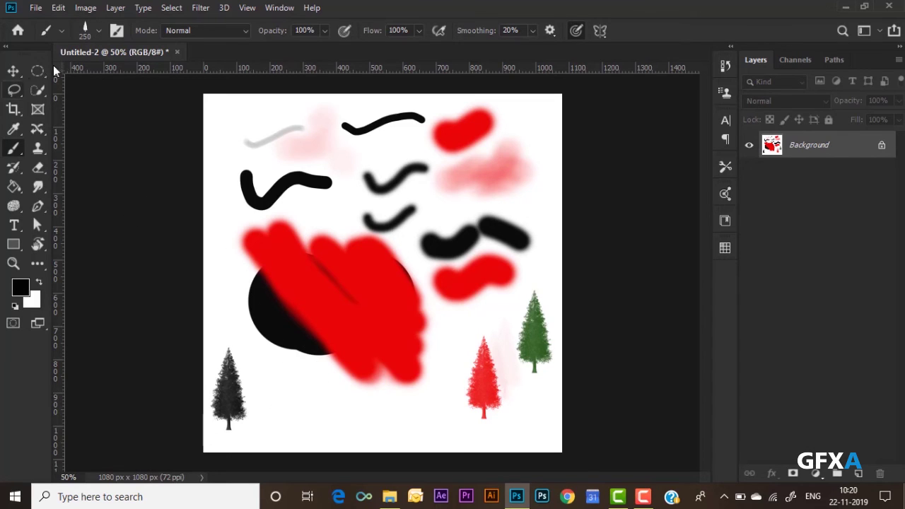
Switch to the big tree brush preset sized to 300 px
click(99, 31)
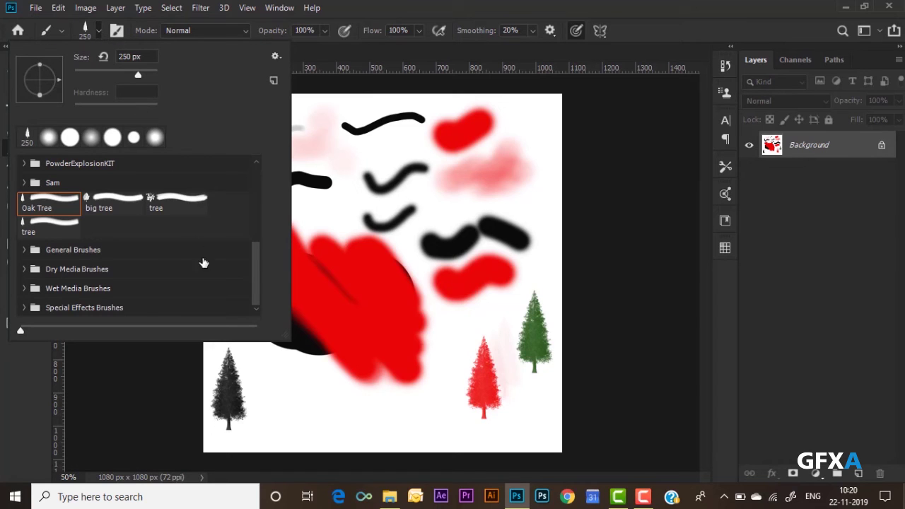
drag(258, 270, 258, 252)
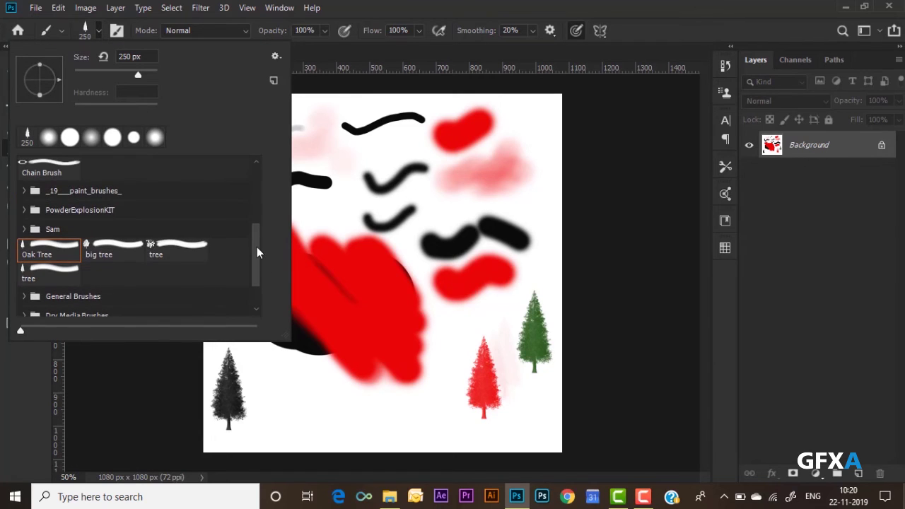
click(122, 256)
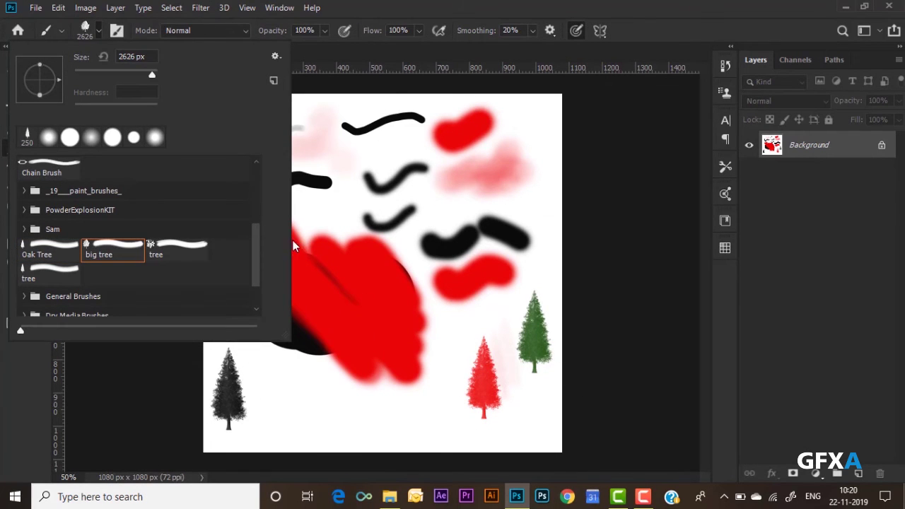
click(87, 30)
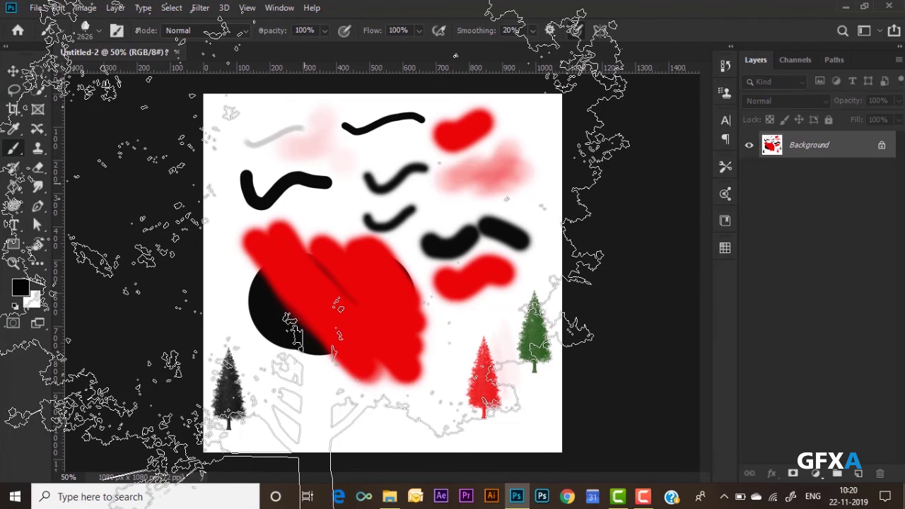
key(bracketleft)
key(bracketleft)
key(bracketleft)
key(bracketleft)
key(bracketleft)
key(bracketleft)
key(bracketleft)
key(bracketleft)
key(bracketleft)
key(bracketleft)
key(bracketleft)
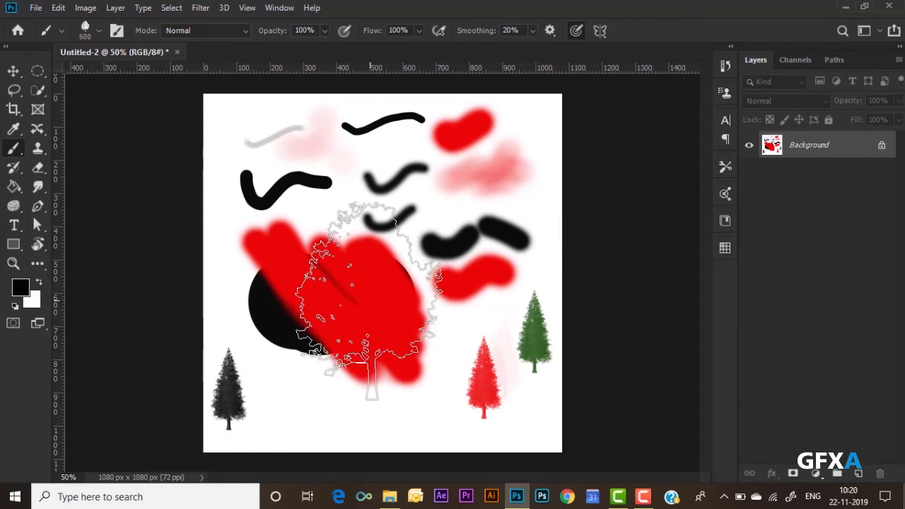
key(bracketleft)
key(bracketleft)
Stamp a dark tree over the red blob and a grey tree at the bottom
click(366, 311)
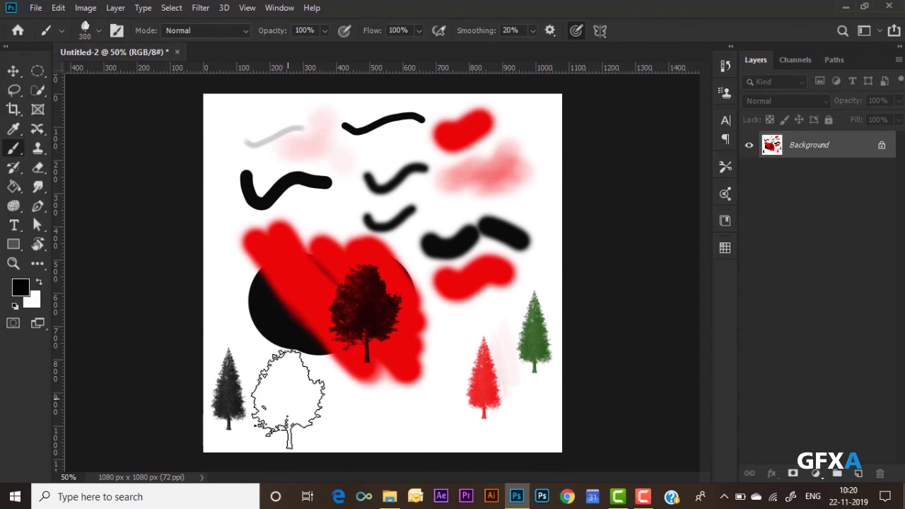
click(288, 400)
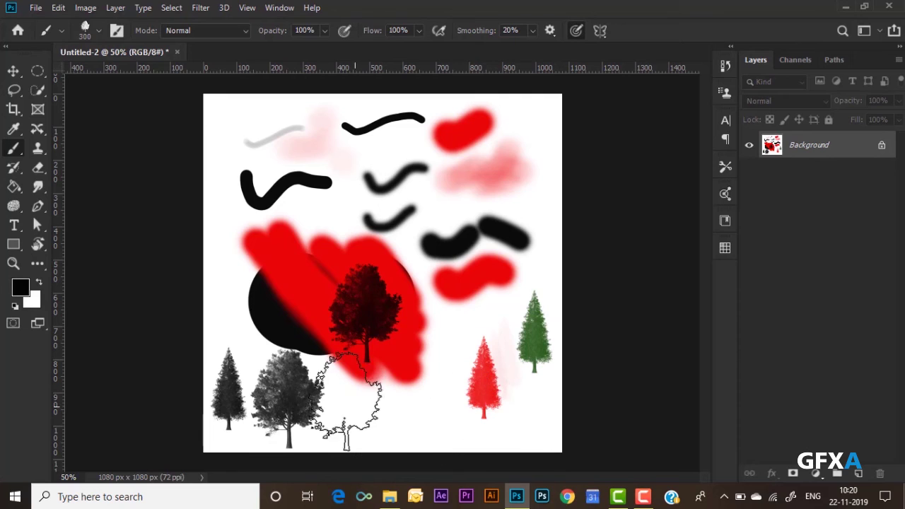
click(99, 29)
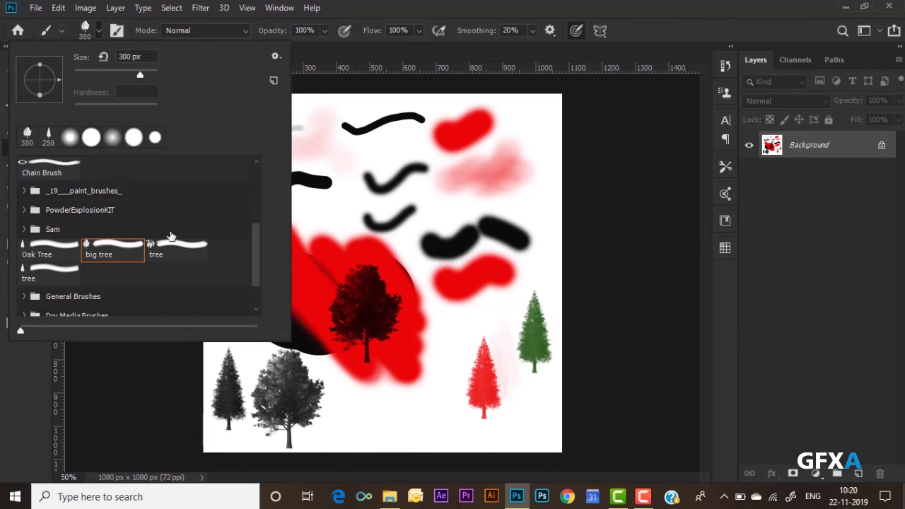
Choose the 'tree' brush preset and shrink it to 300 px
click(164, 248)
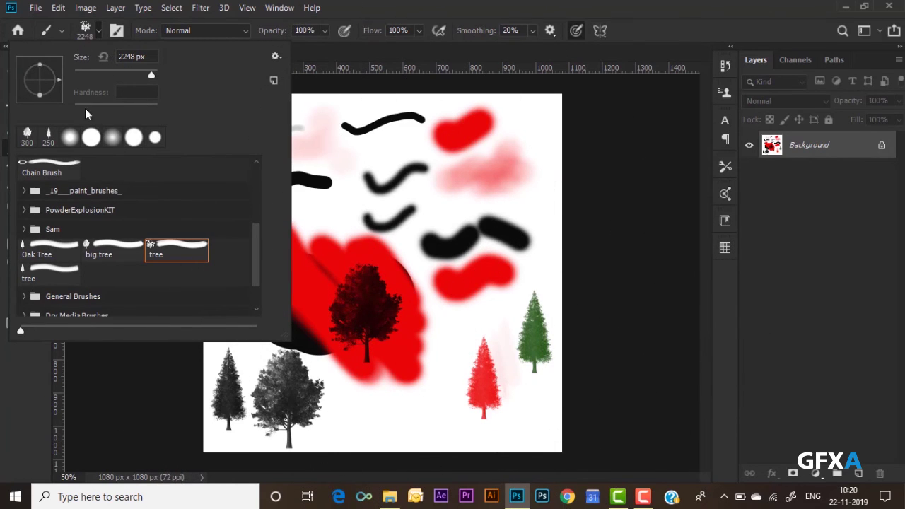
click(85, 30)
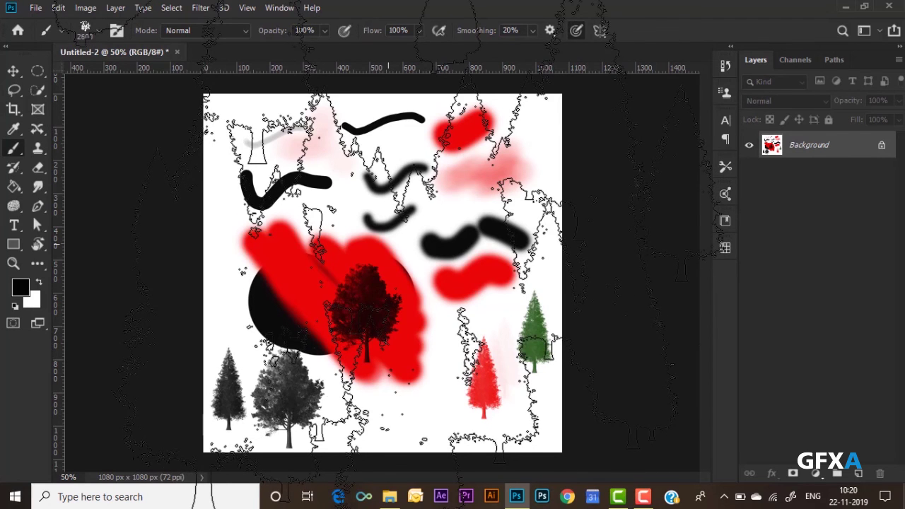
key(bracketleft)
key(bracketleft)
key(bracketleft)
key(bracketleft)
key(bracketleft)
key(bracketleft)
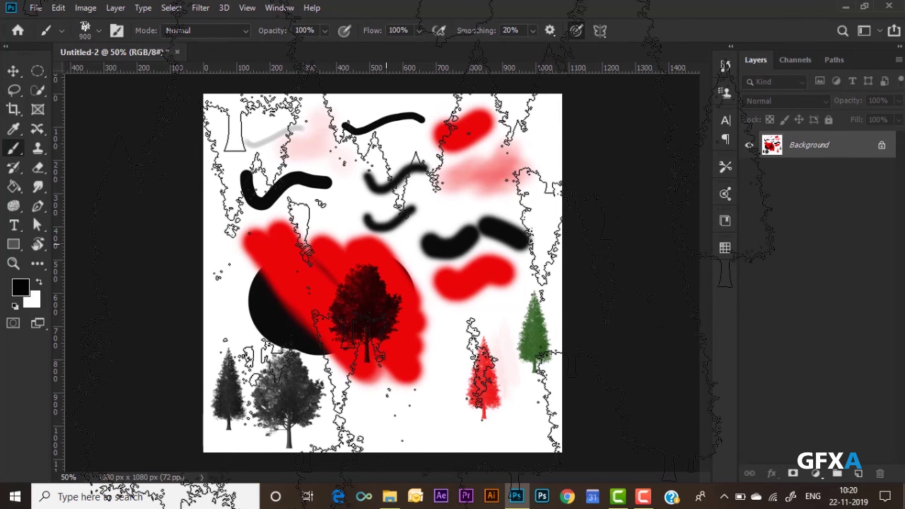
key(bracketleft)
mouse_move(406, 332)
mouse_down()
mouse_move(414, 392)
mouse_move(424, 389)
mouse_up()
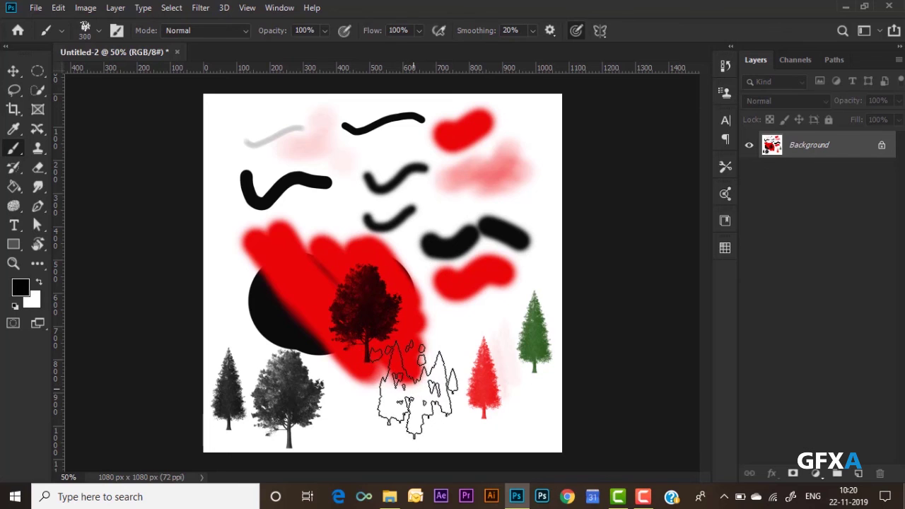